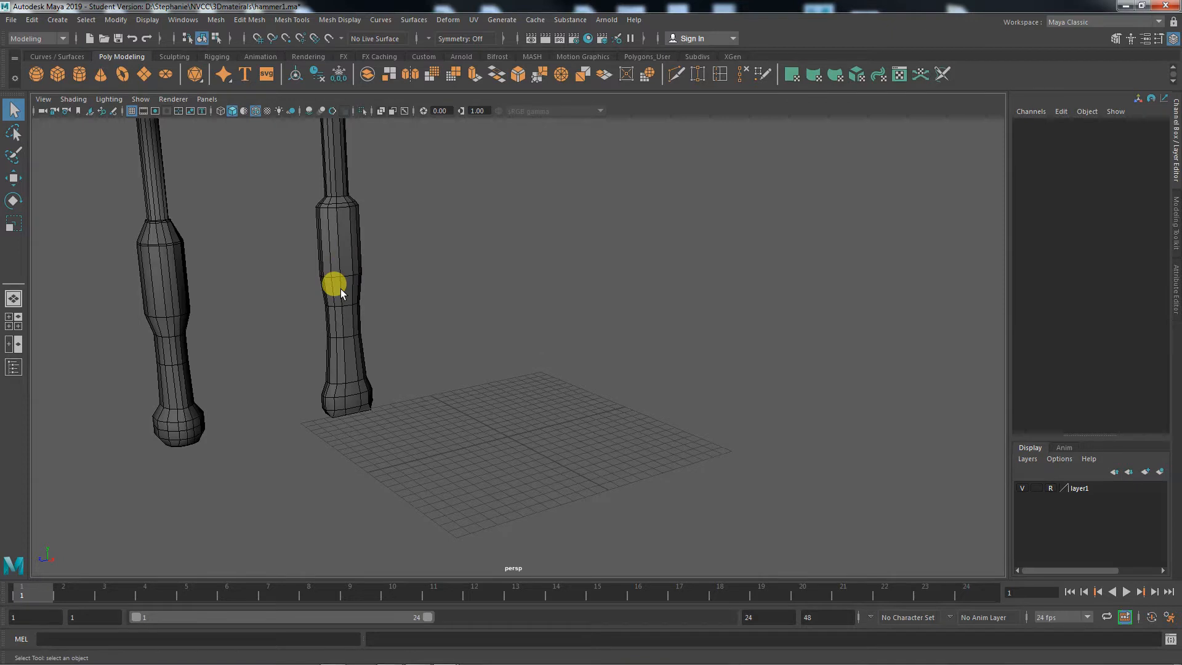
Create a polygon cube at the centre of the grid
left_click_drag(443, 388, 503, 474, "alt")
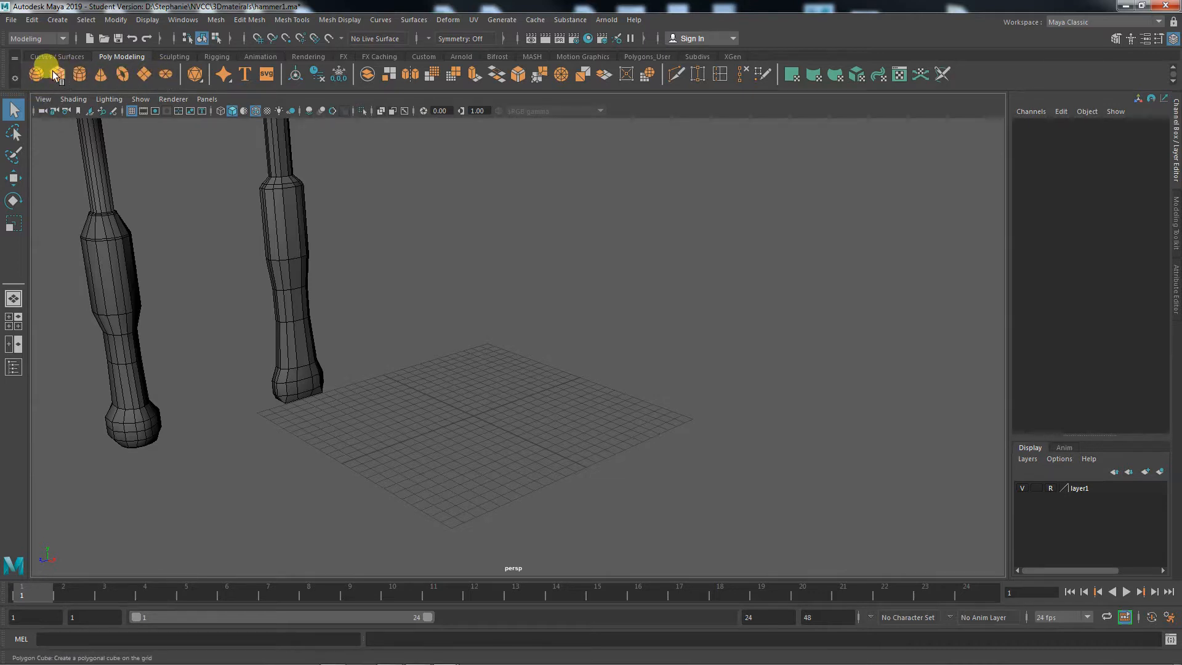
left_click(56, 20)
mouse_move(75, 64)
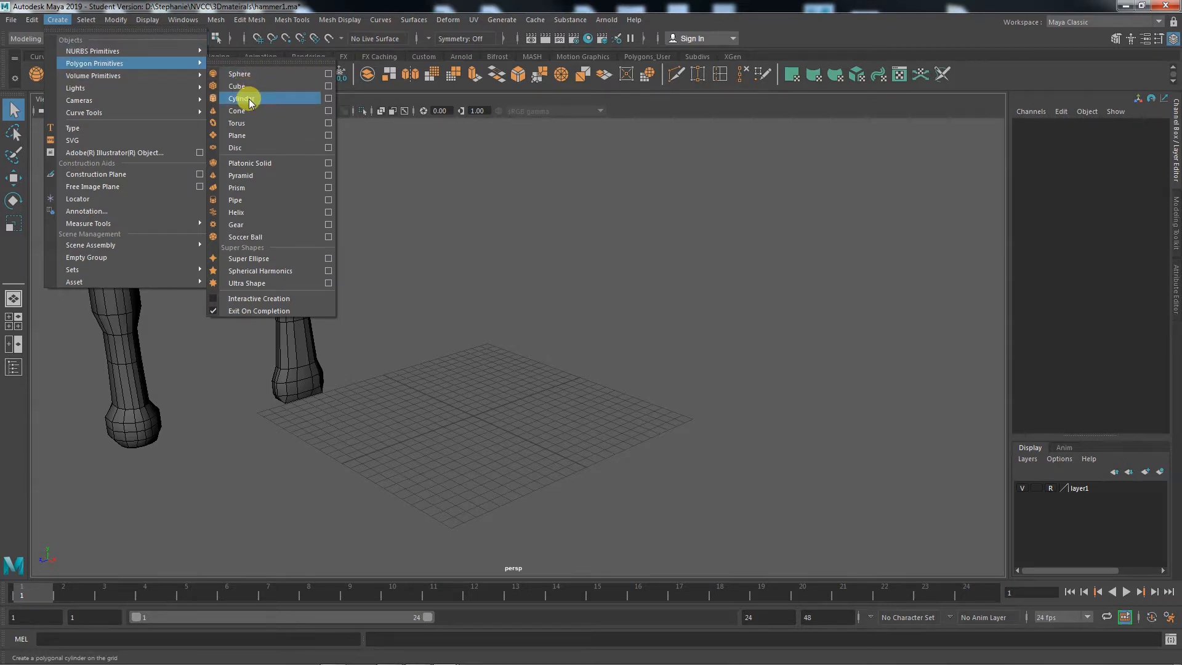
key("Escape")
key("Escape")
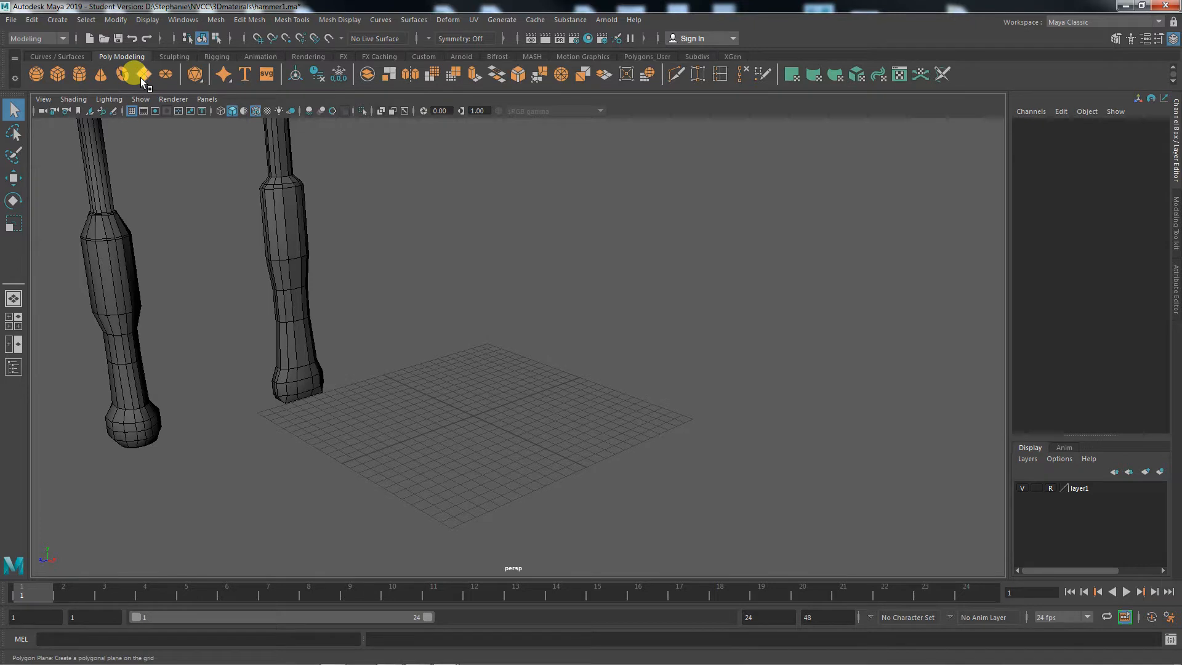
left_click(57, 75)
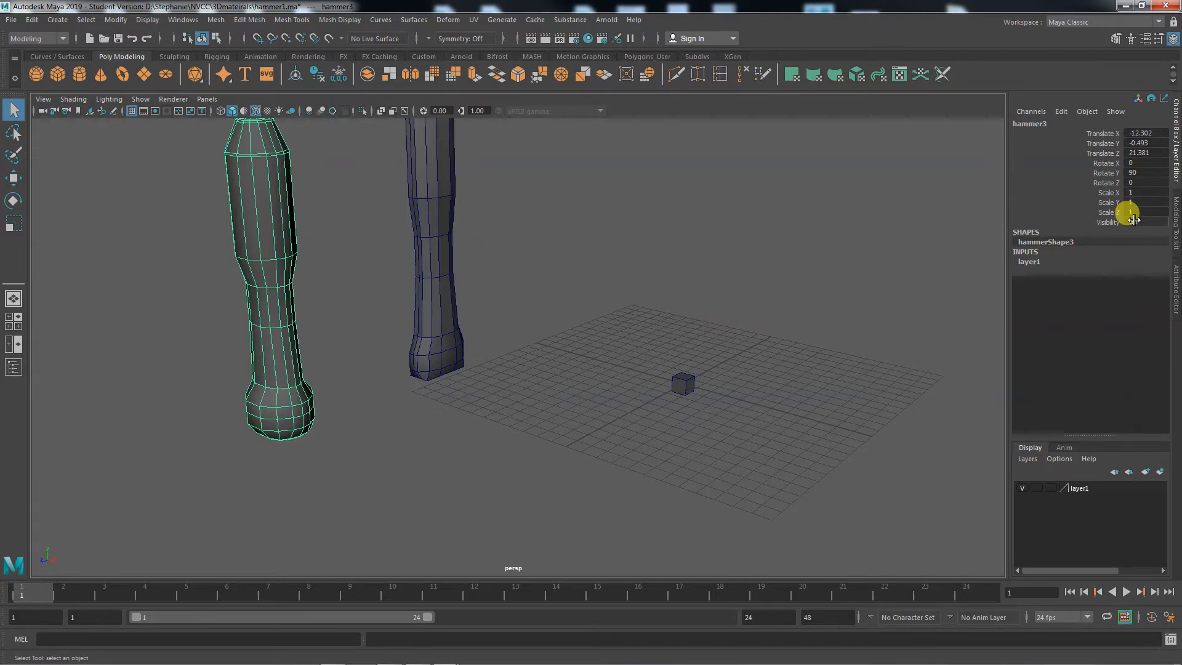
Compare the transform and scale values of the template hammer, the other hammer and the new cube
left_click(423, 184)
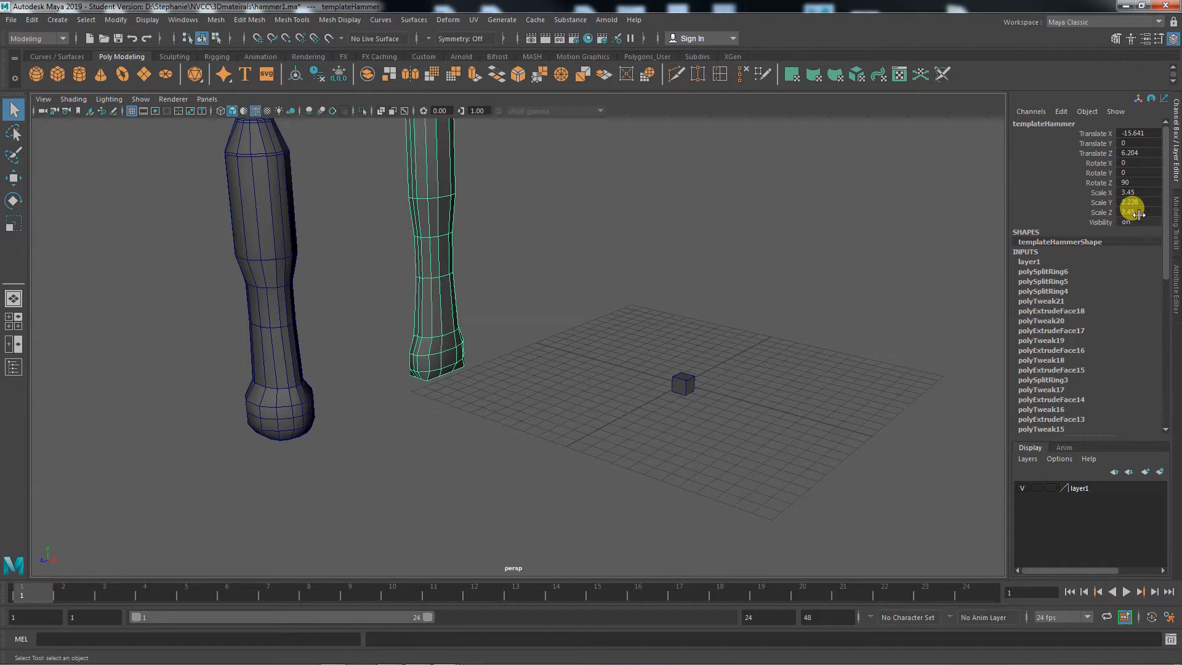
left_click(271, 291)
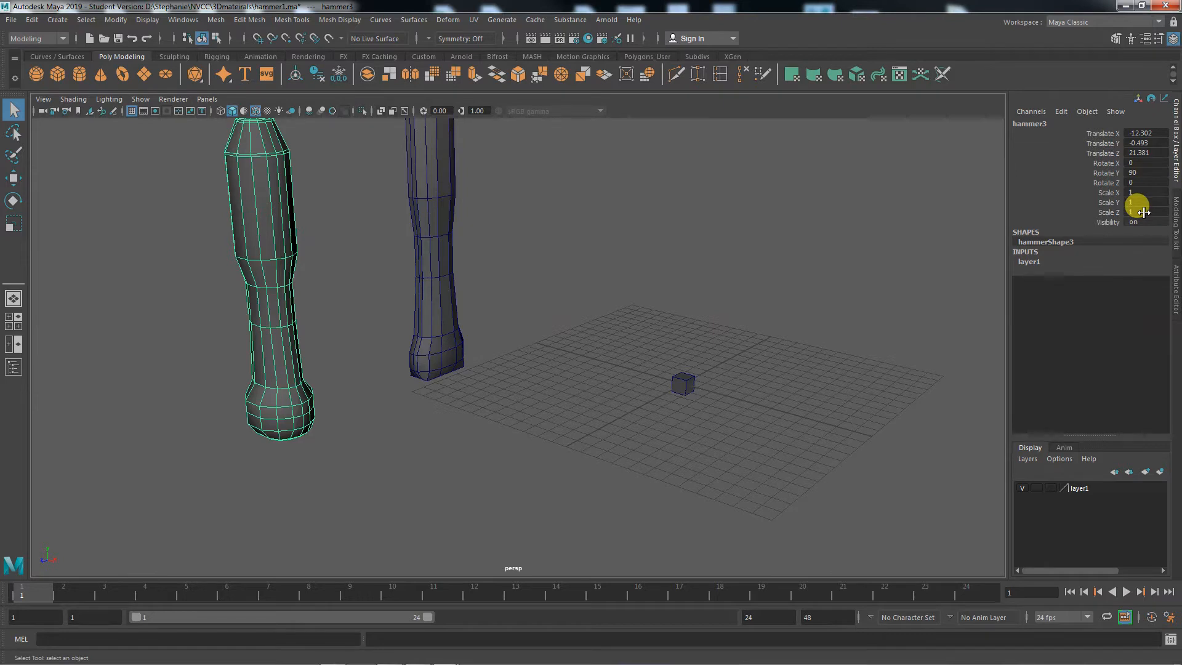
left_click(682, 379)
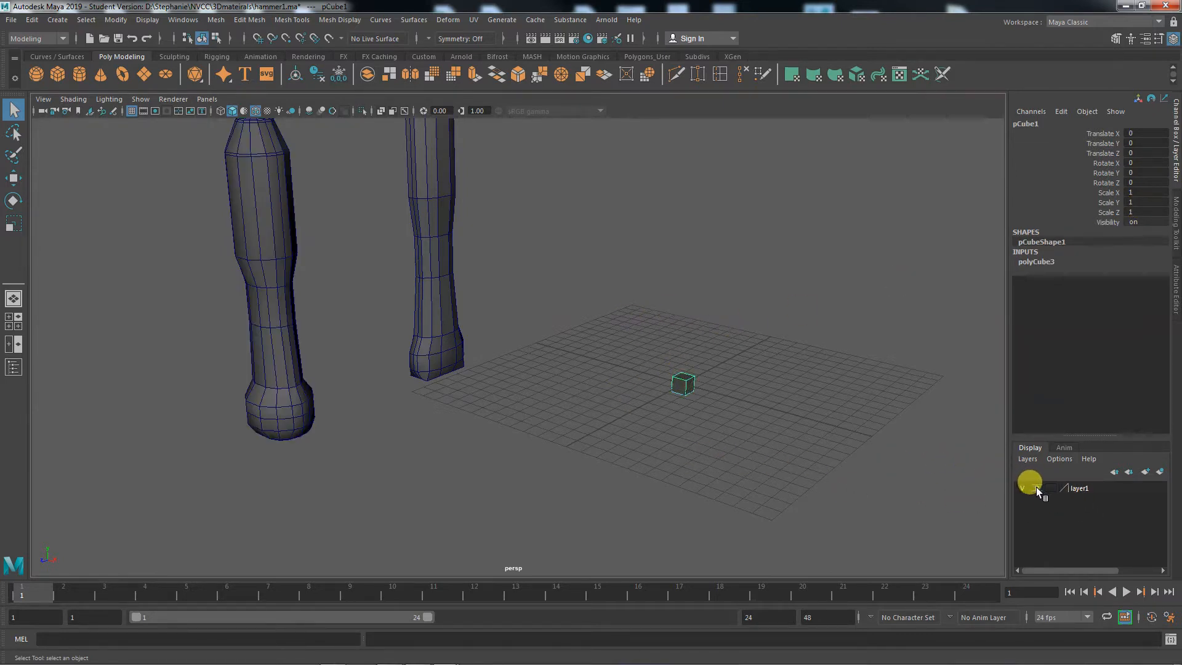
Set layer1's display type to Reference and select the cube on the grid
left_click(1047, 489)
left_click(1048, 489)
left_click(715, 468)
left_click_drag(701, 460, 544, 449, "alt")
right_click_drag(543, 448, 639, 423, "alt")
middle_click_drag(639, 423, 542, 351, "alt")
left_click(493, 334)
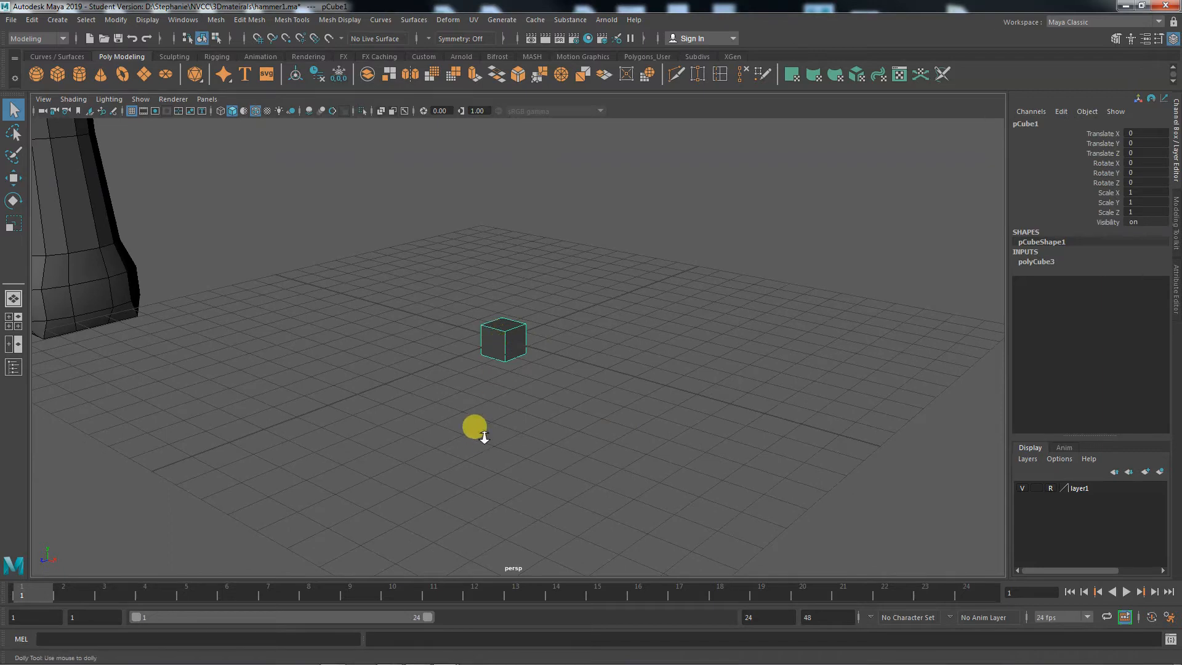
right_click_drag(475, 425, 885, 457, "alt")
middle_click_drag(567, 382, 649, 351, "alt")
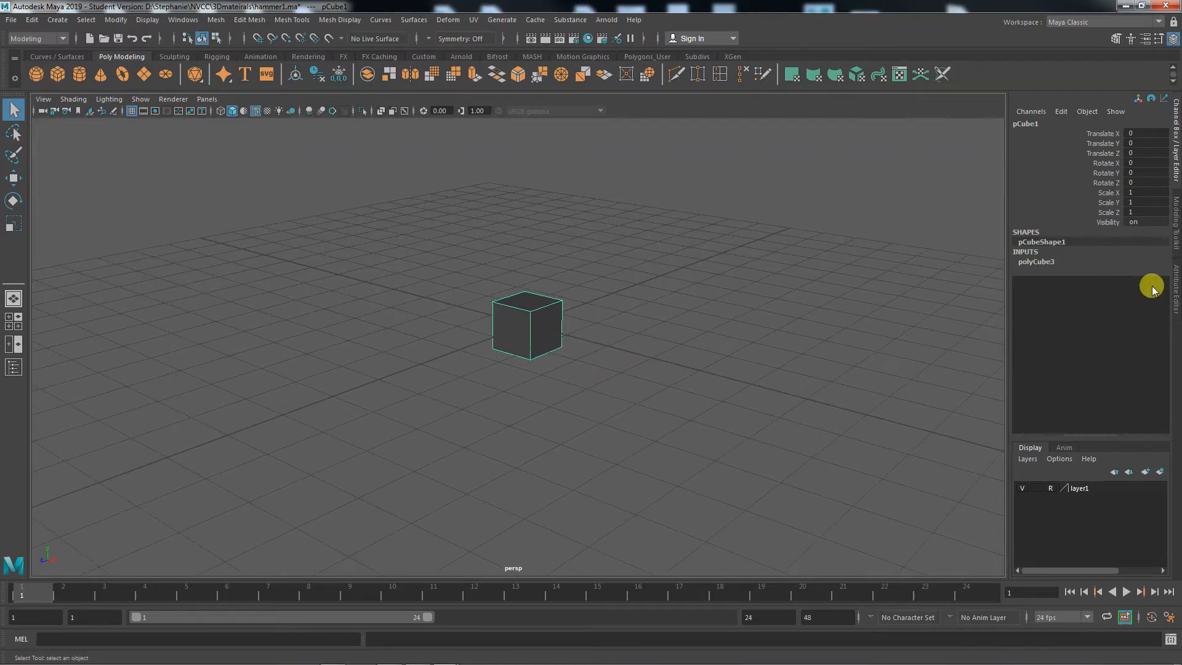
Examine the cube's transform attributes and its mesh shape attributes
left_click(1174, 288)
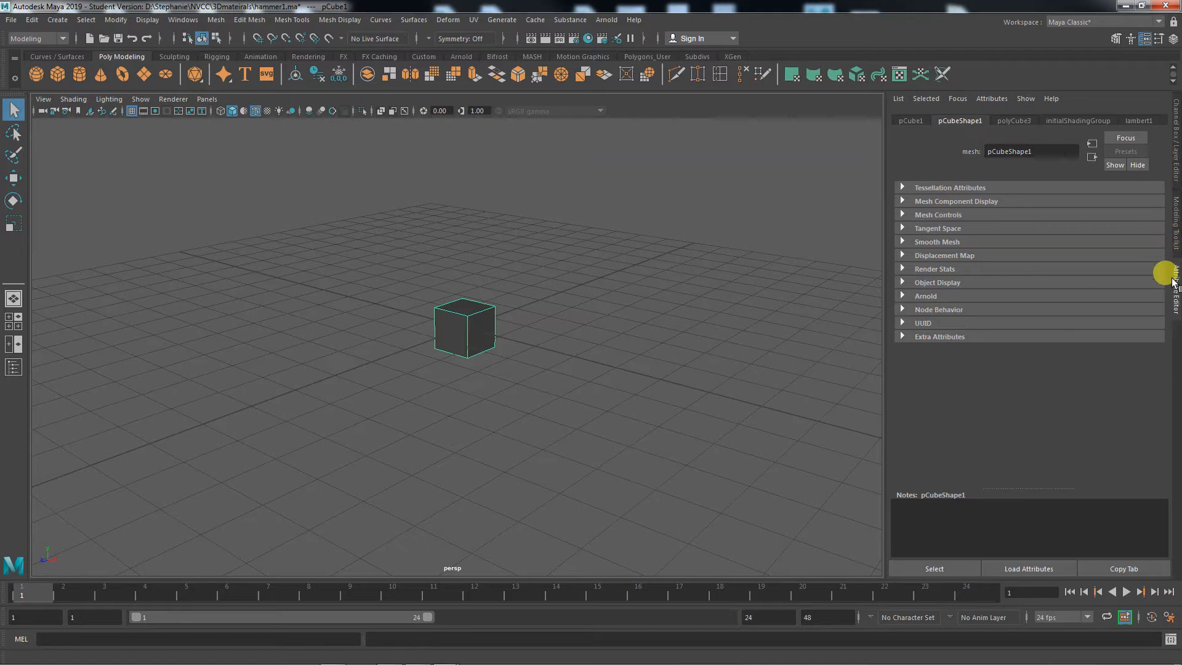
left_click(908, 122)
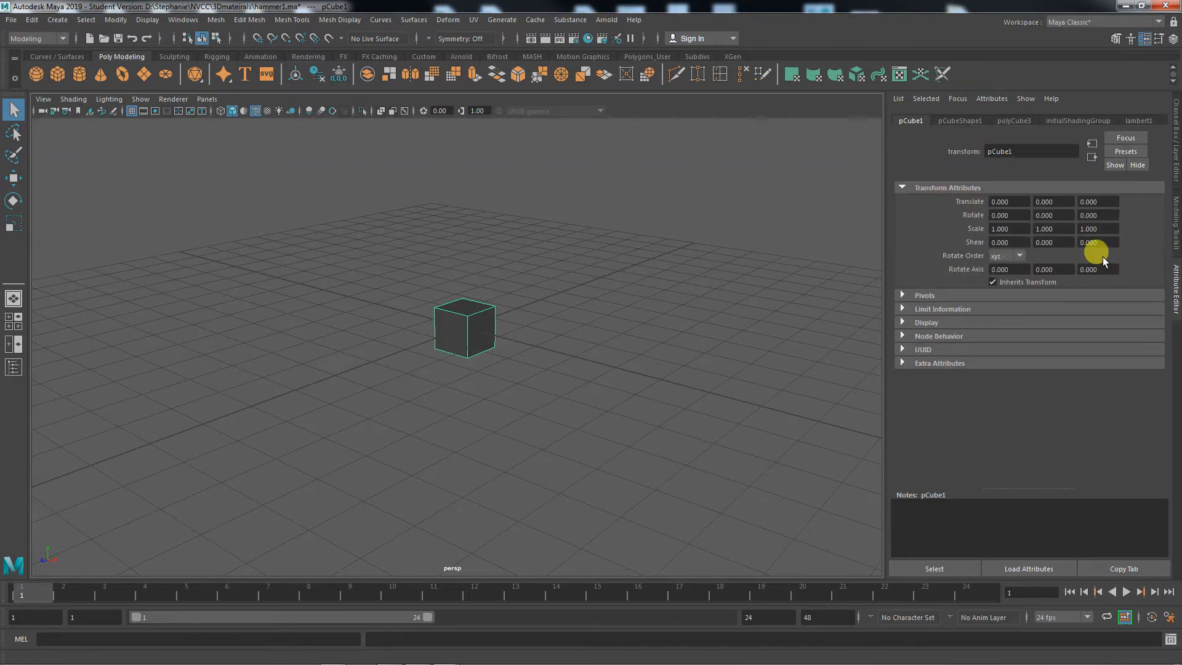
left_click(953, 120)
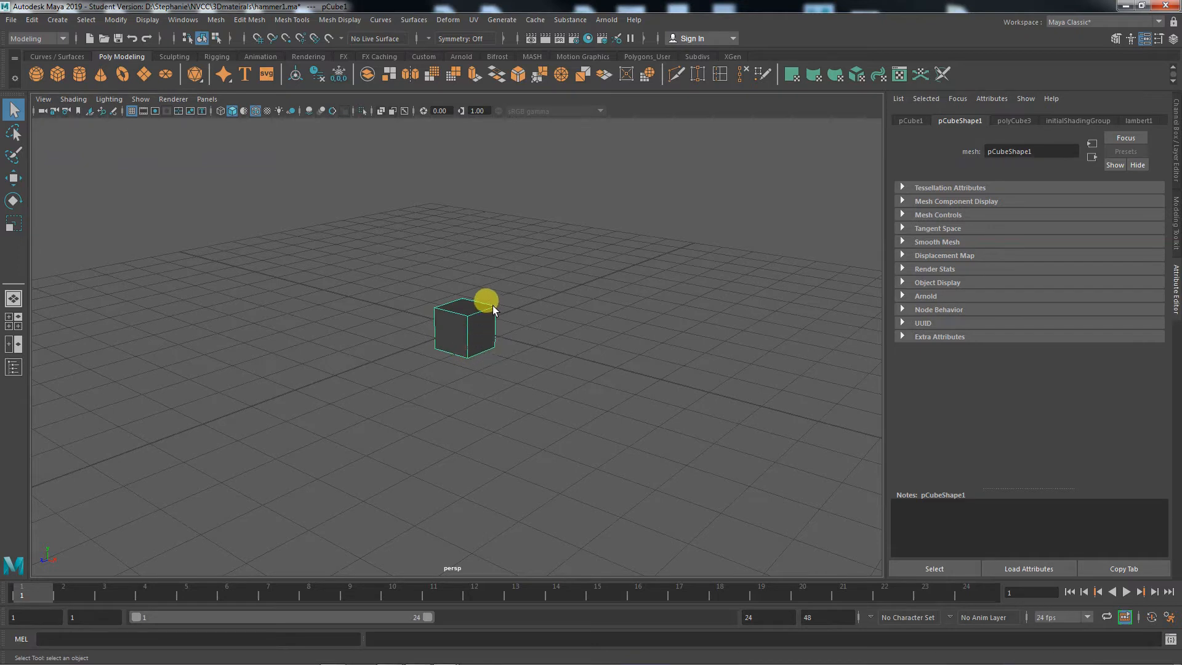
Enlarge the cube through its polyCube3 creation settings to a width and height of about 3.36 and a depth of about 4.32
left_click(1014, 120)
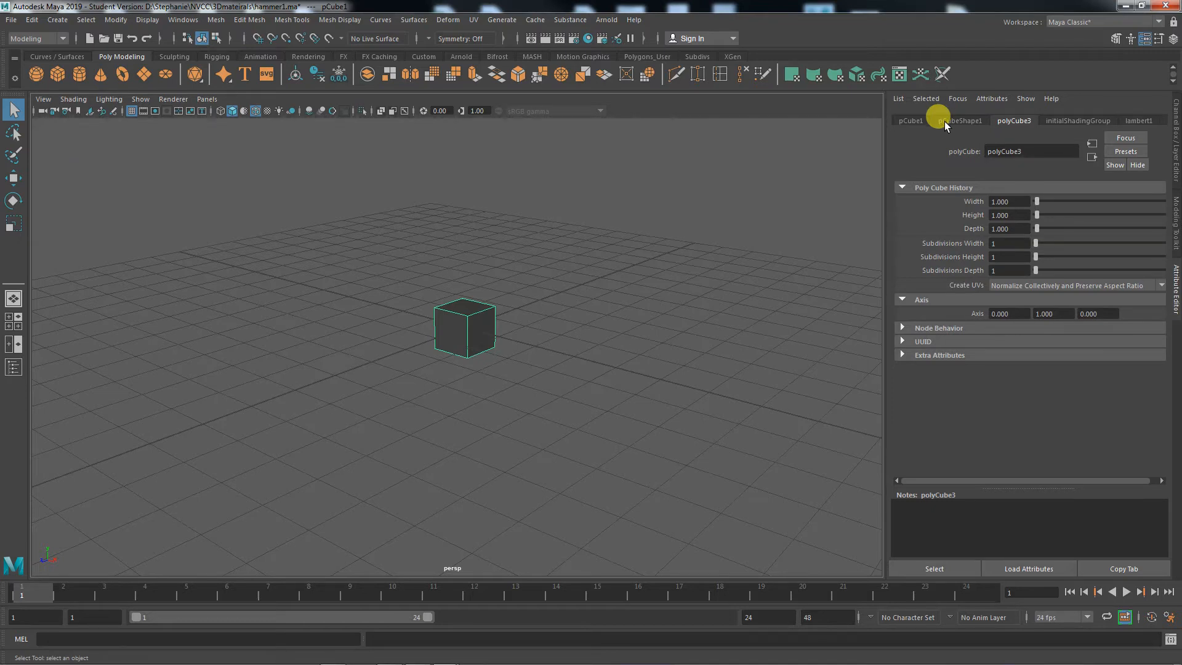
left_click_drag(1036, 202, 1047, 225)
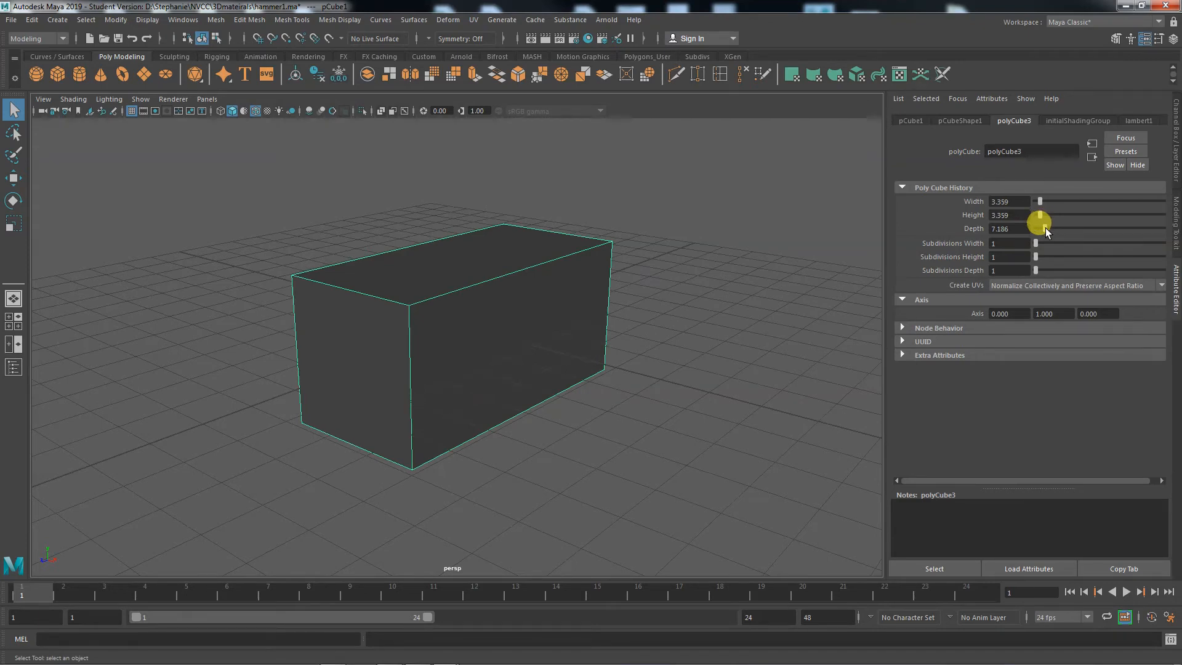
left_click_drag(1046, 229, 1041, 231)
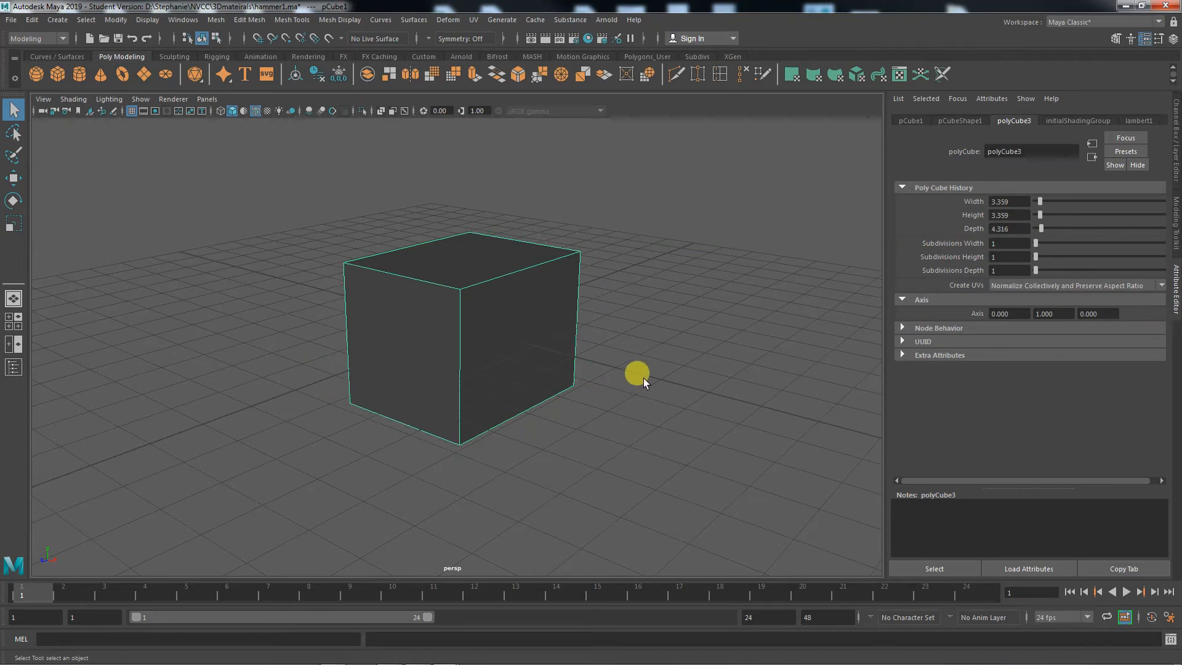
Set the cube's subdivisions to 3 in width, 3 in height and 4 in depth
left_click(1176, 135)
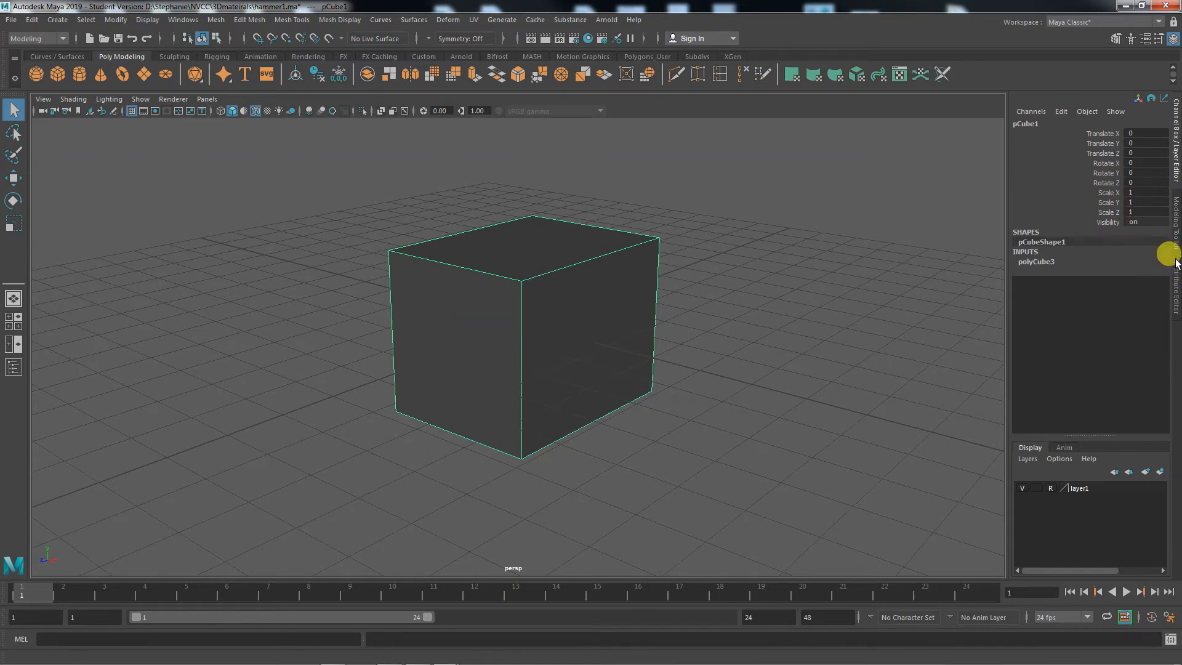
left_click(1176, 282)
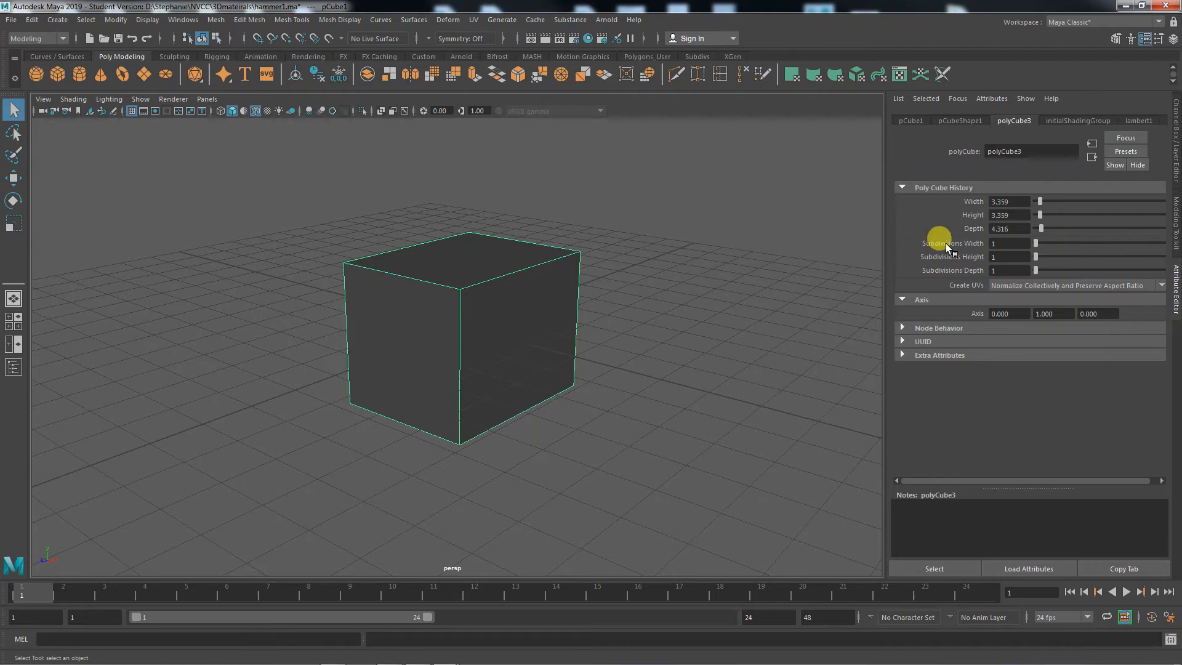
double_click(1001, 242)
type("3")
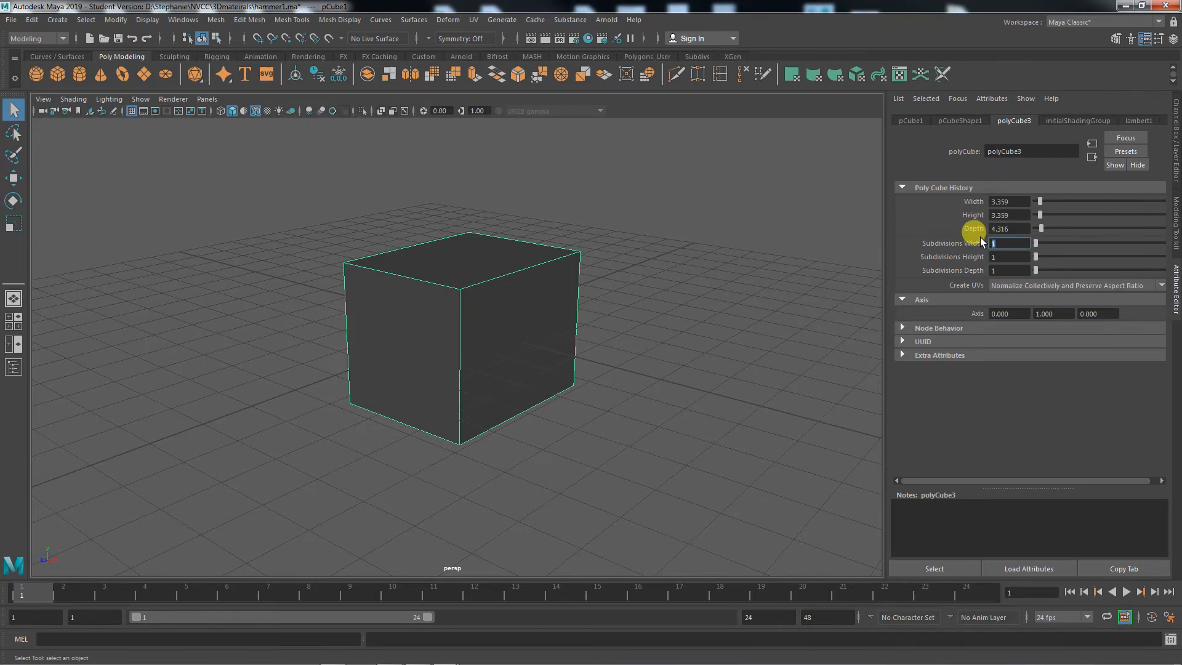
key("Tab")
type("3")
key("Tab")
type("4")
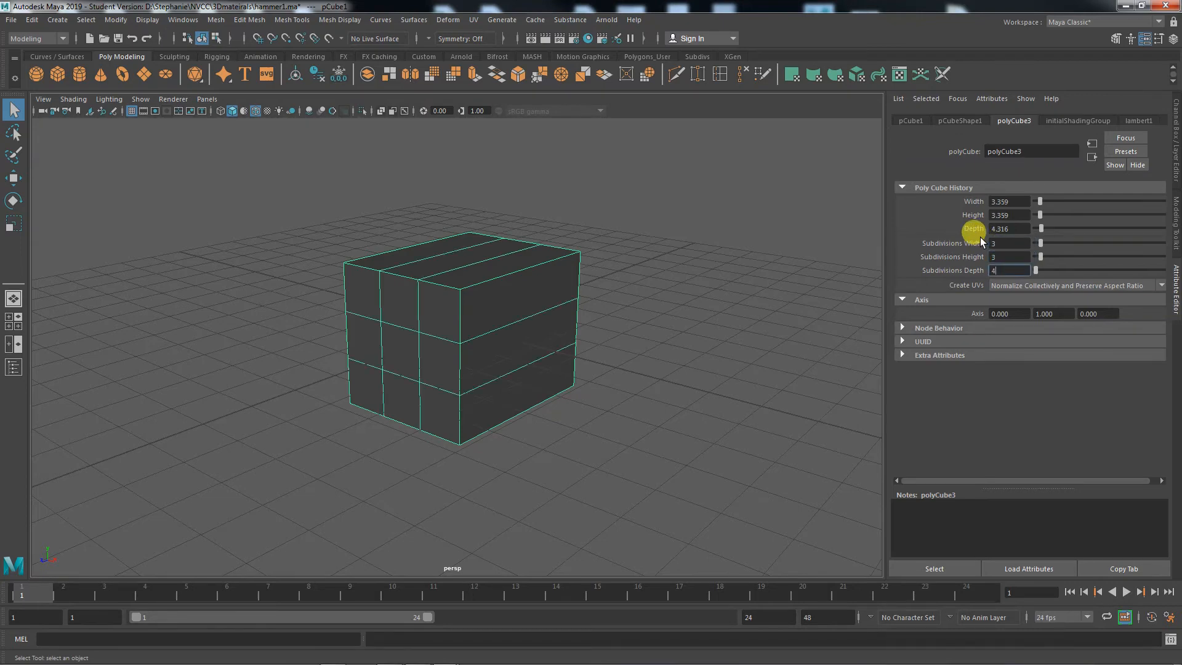
key("Return")
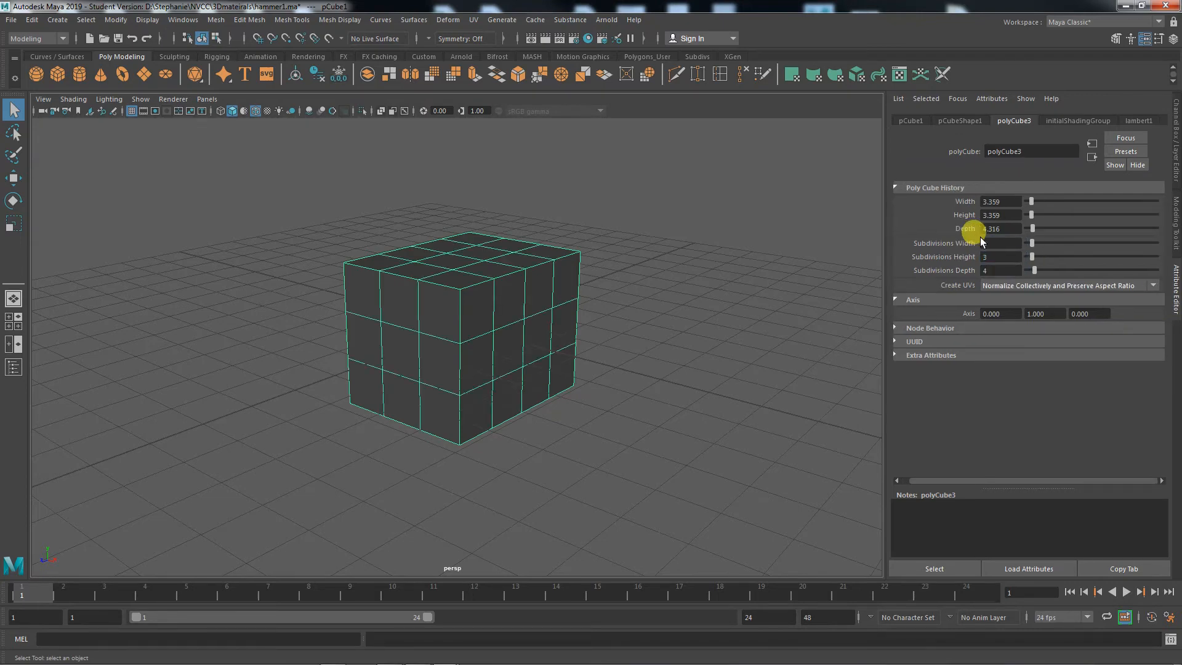
Set the cube's width subdivisions to 4 and its depth subdivisions to 3
double_click(1001, 257)
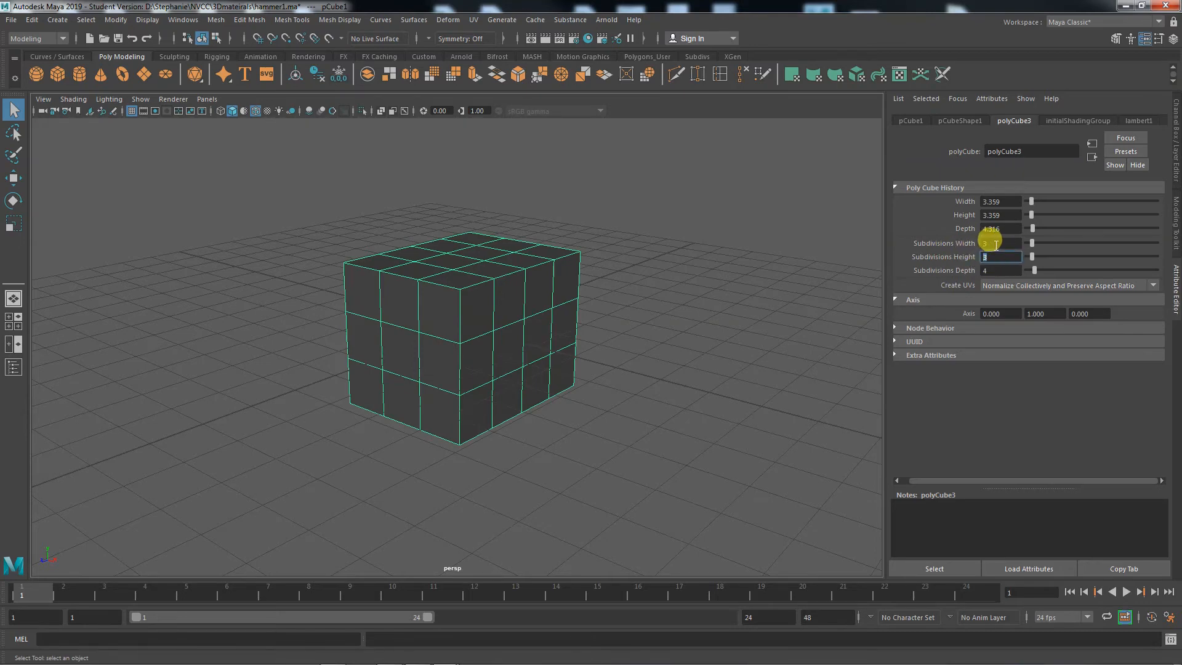
double_click(995, 244)
type("4")
key("Tab")
key("Tab")
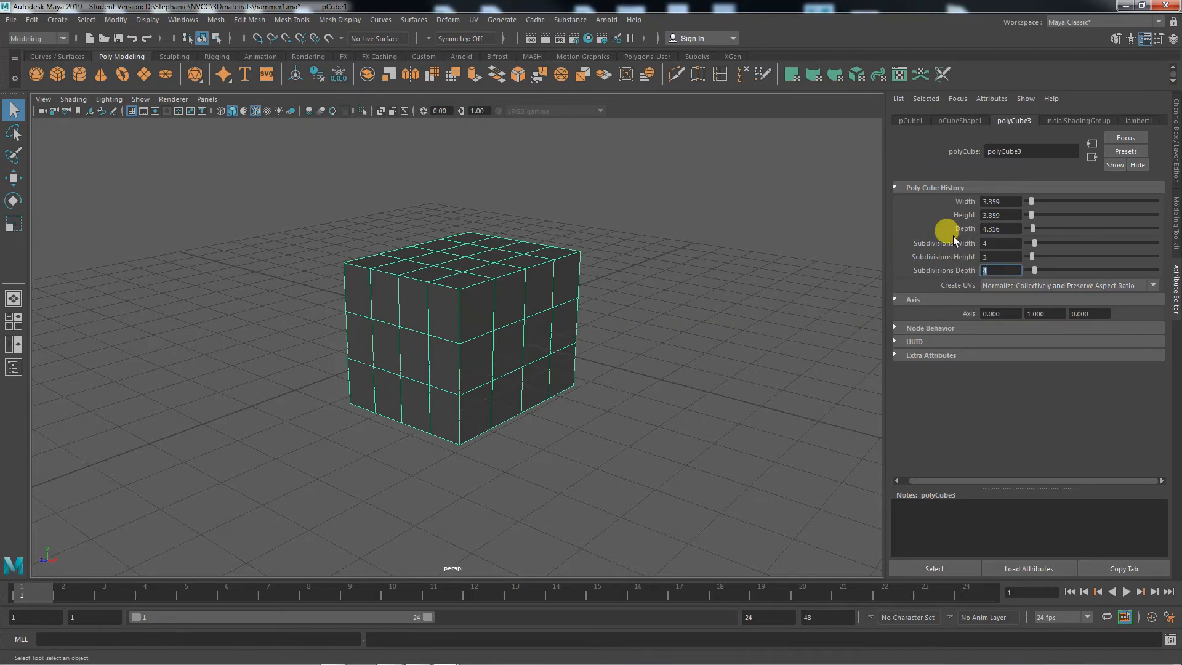
type("3")
key("Return")
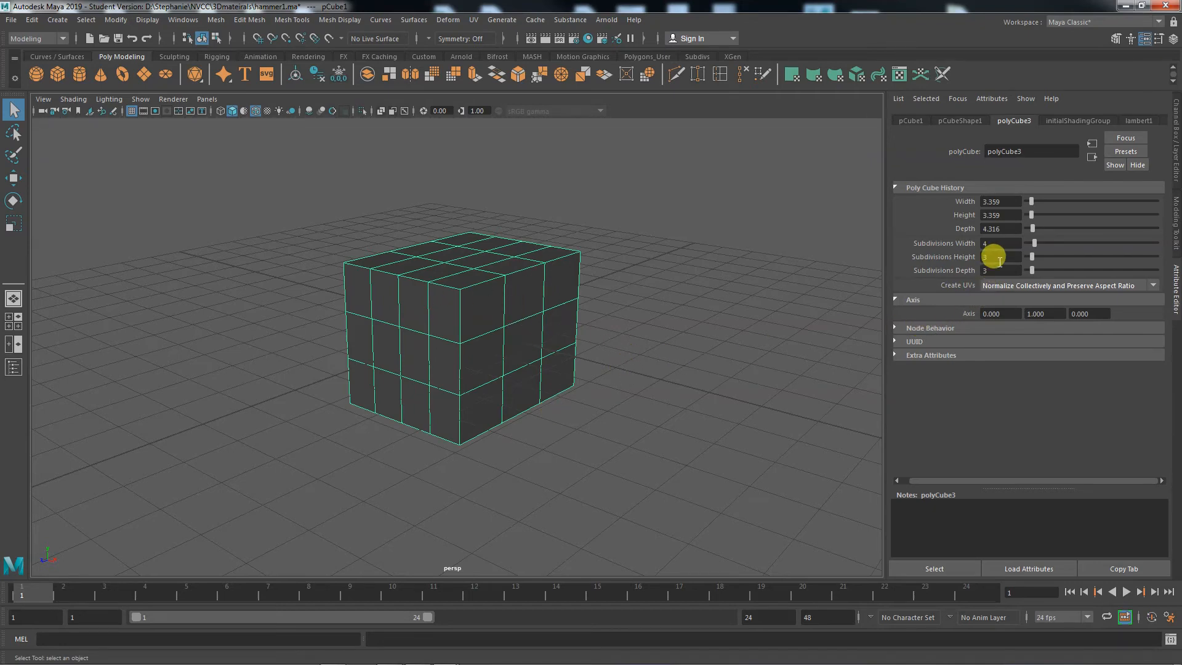
Try a denser mesh with 8 subdivisions each in the cube's width, height and depth
double_click(994, 244)
type("8")
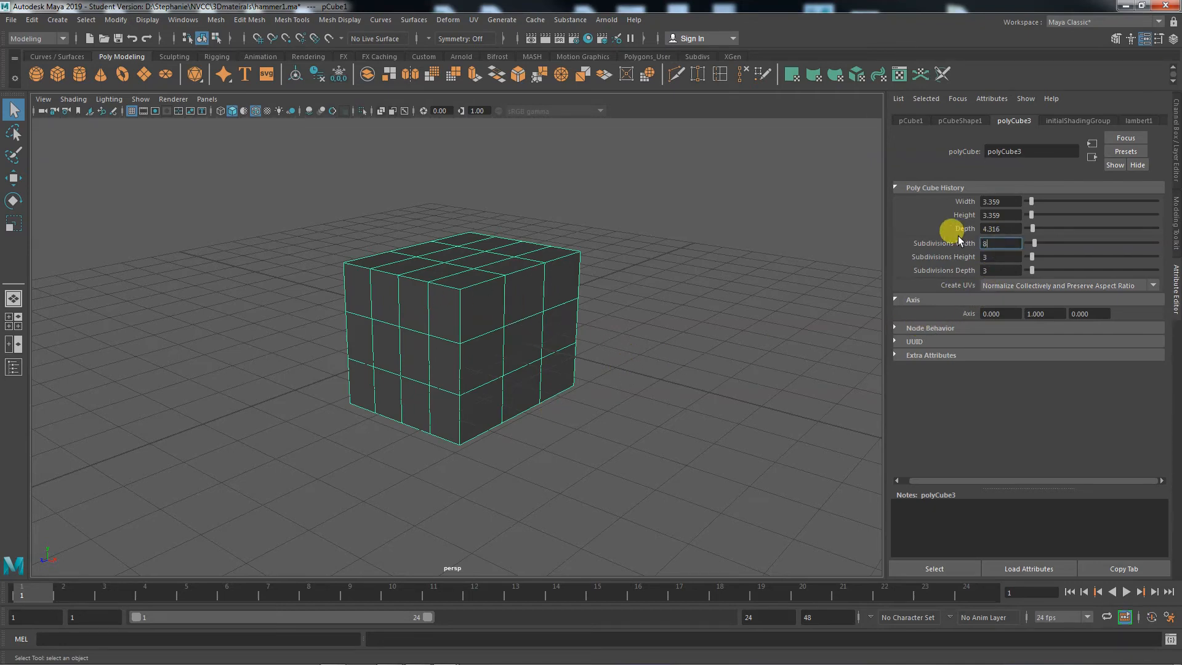
key("Tab")
type("8")
key("Tab")
type("8")
key("Return")
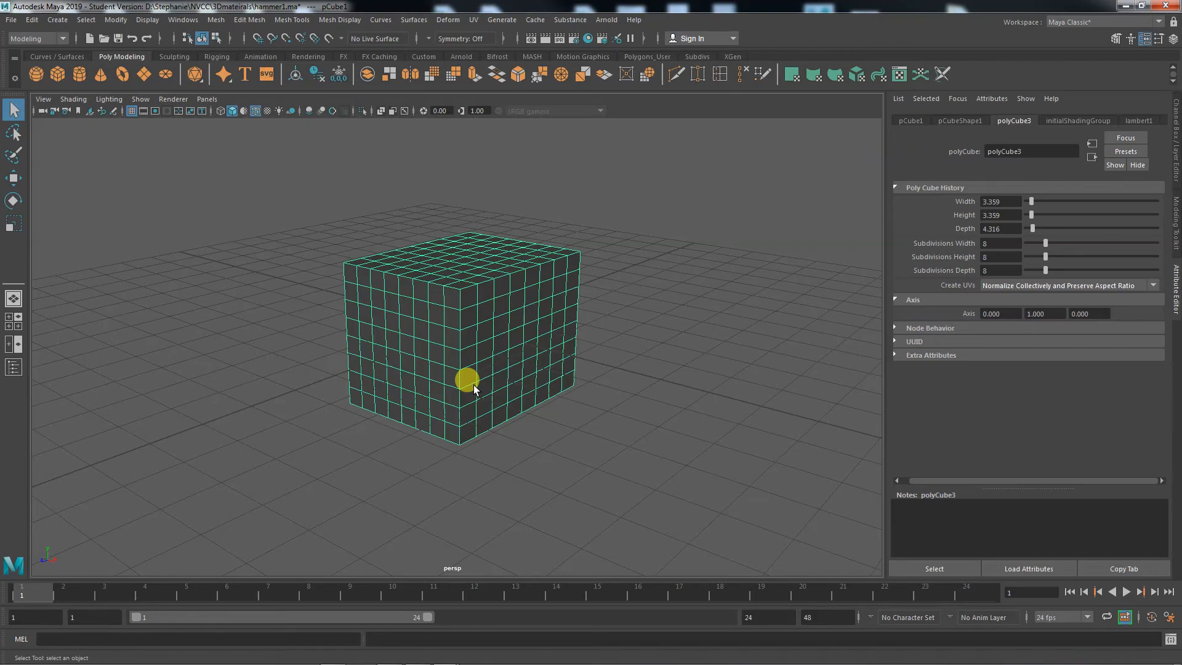
Compare the cube's mesh density with the edge spacing on the two hammer handles
middle_click_drag(347, 405, 727, 378, "alt")
left_click_drag(726, 379, 338, 507, "alt")
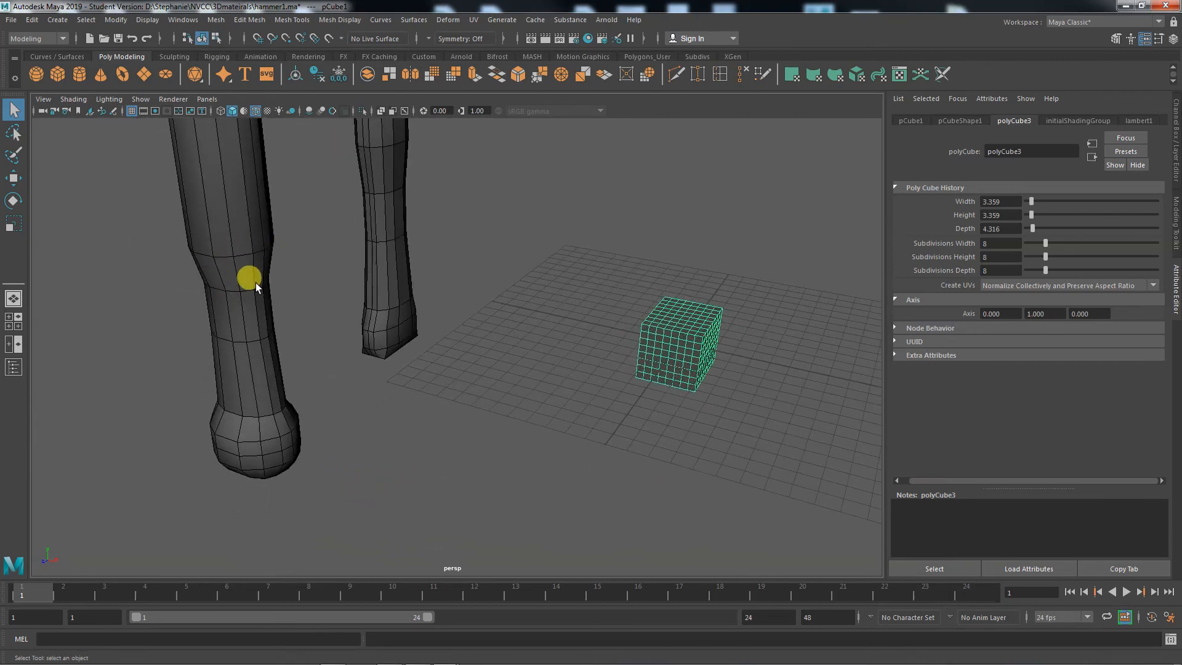
left_click_drag(257, 282, 309, 379, "alt")
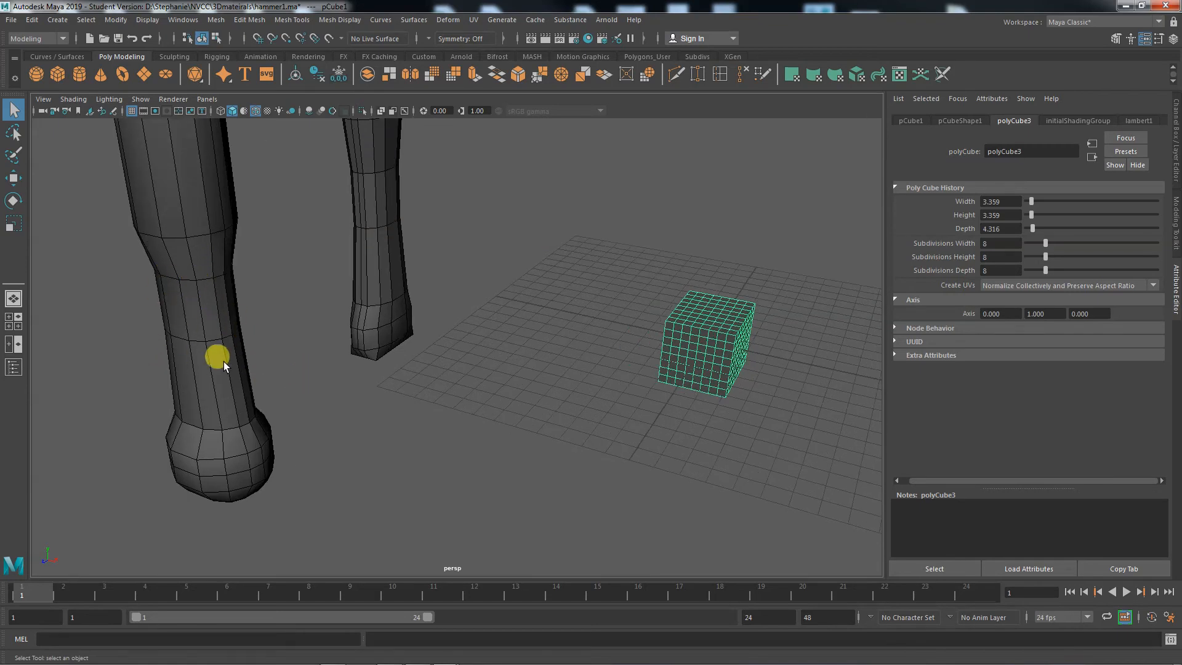
left_click_drag(175, 171, 249, 291, "alt")
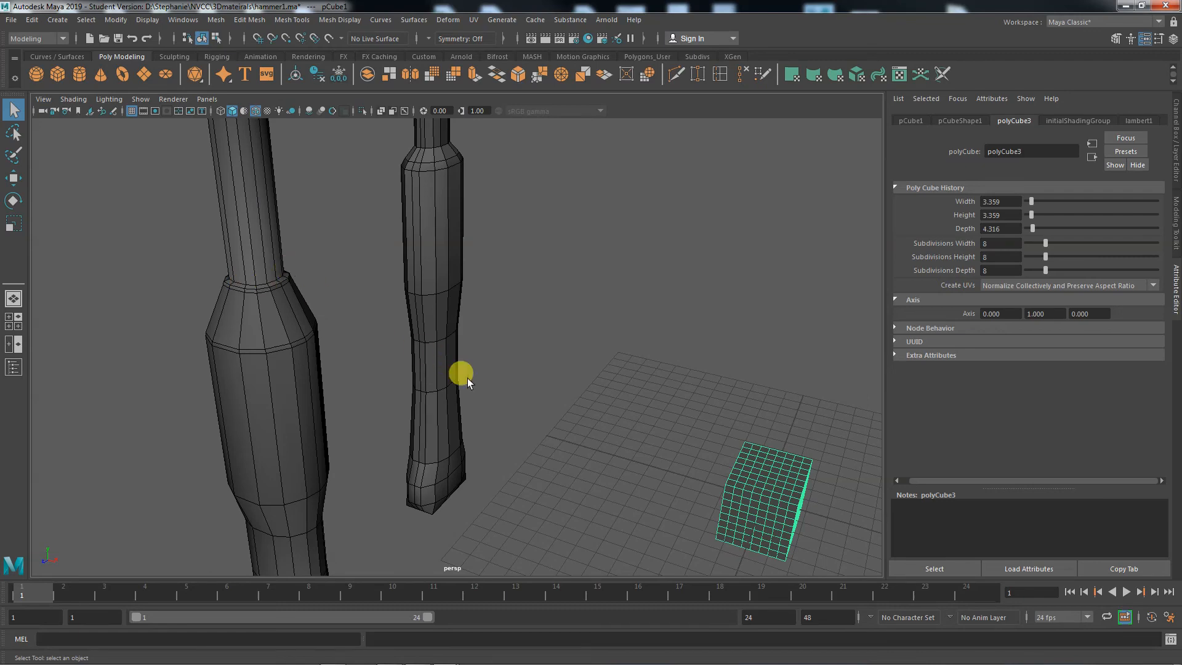
middle_click_drag(363, 331, 181, 214, "alt")
right_click_drag(250, 378, 680, 431, "alt")
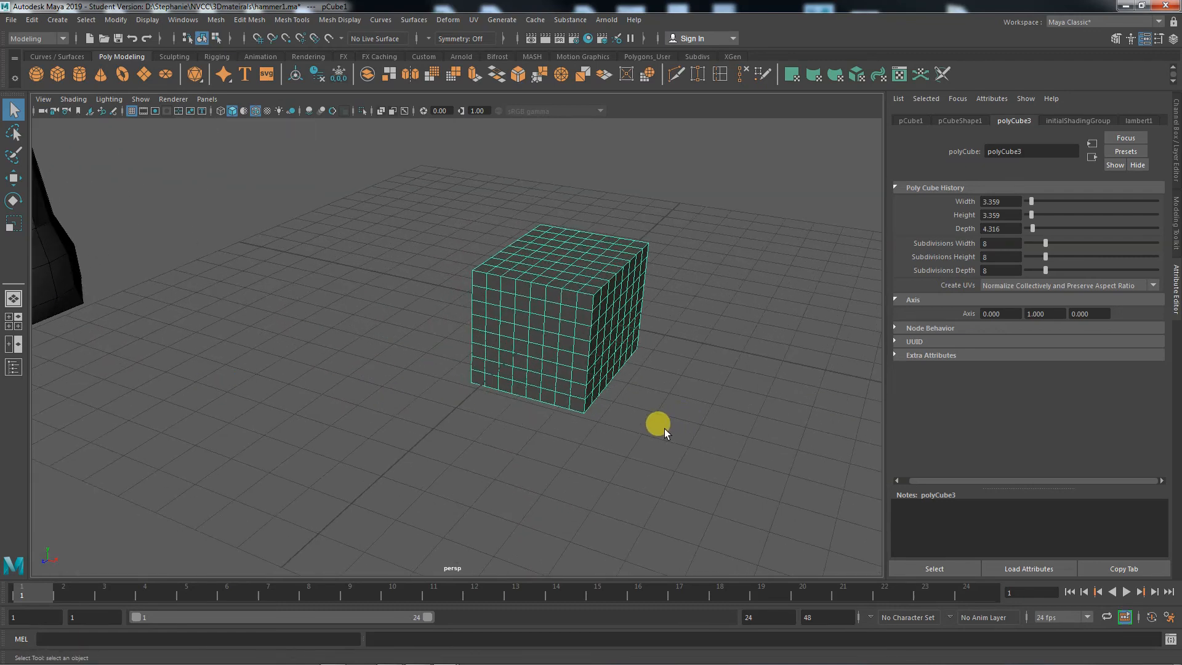
middle_click_drag(663, 429, 412, 370, "alt")
right_click_drag(345, 403, 781, 437, "alt")
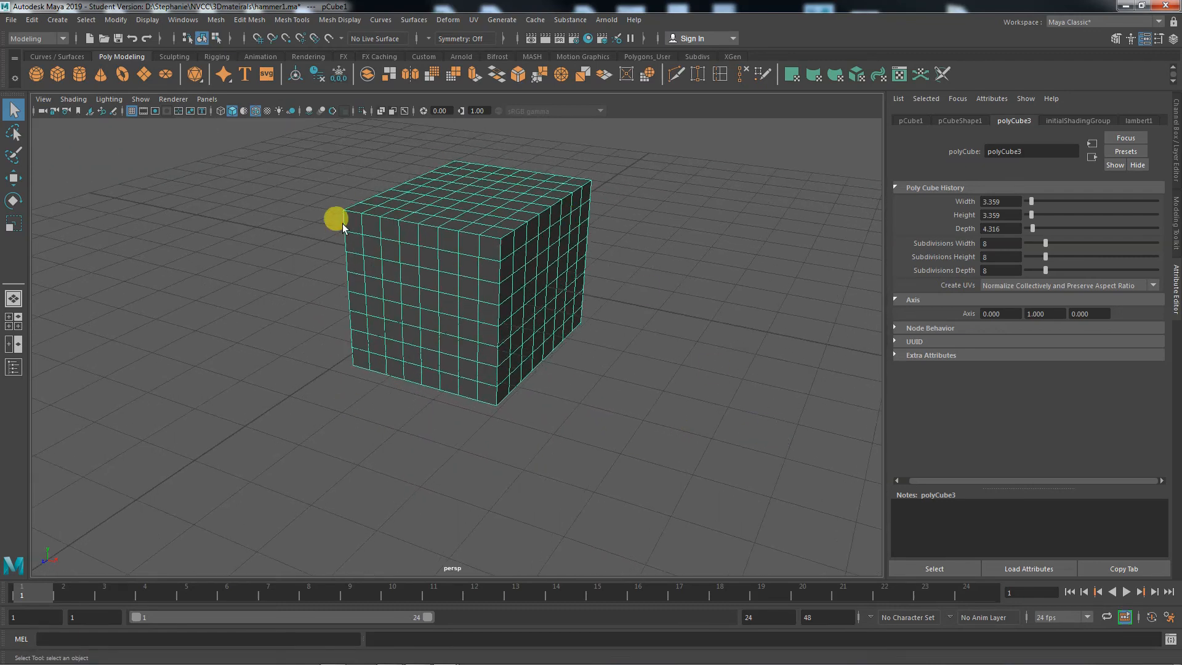
Set the cube's subdivisions to 4 in width, 3 in height and 3 in depth
double_click(984, 243)
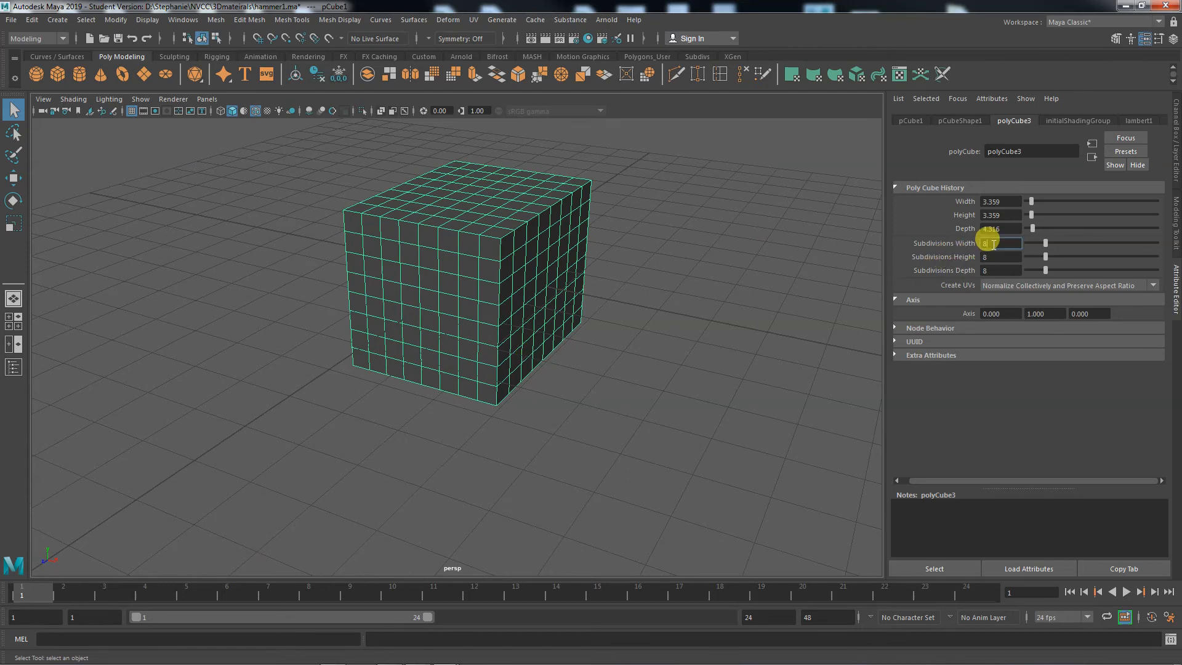
type("4")
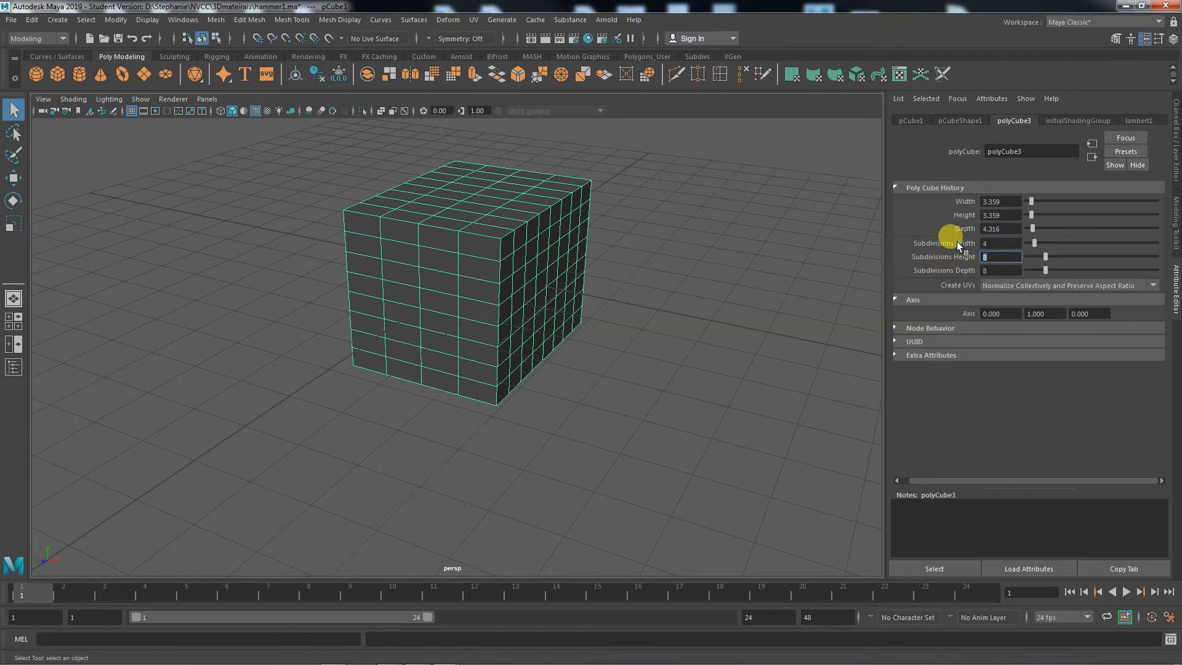
type("3")
key("Tab")
type("3")
key("Return")
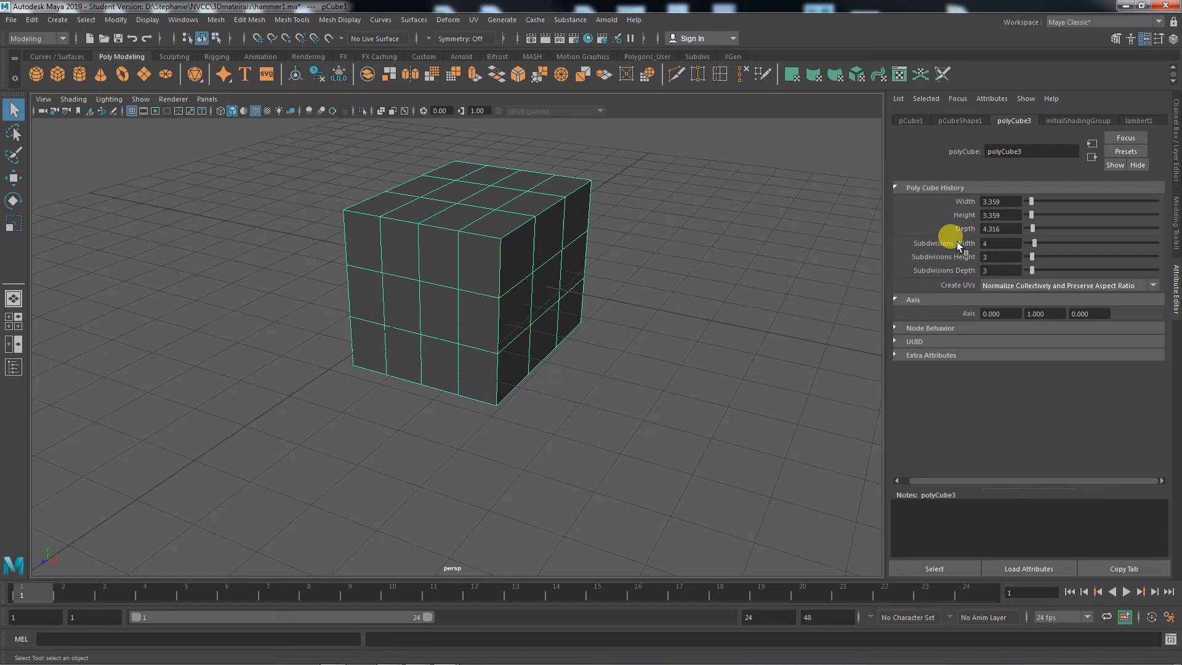
left_click_drag(516, 434, 493, 345, "alt")
left_click_drag(590, 369, 586, 425, "alt")
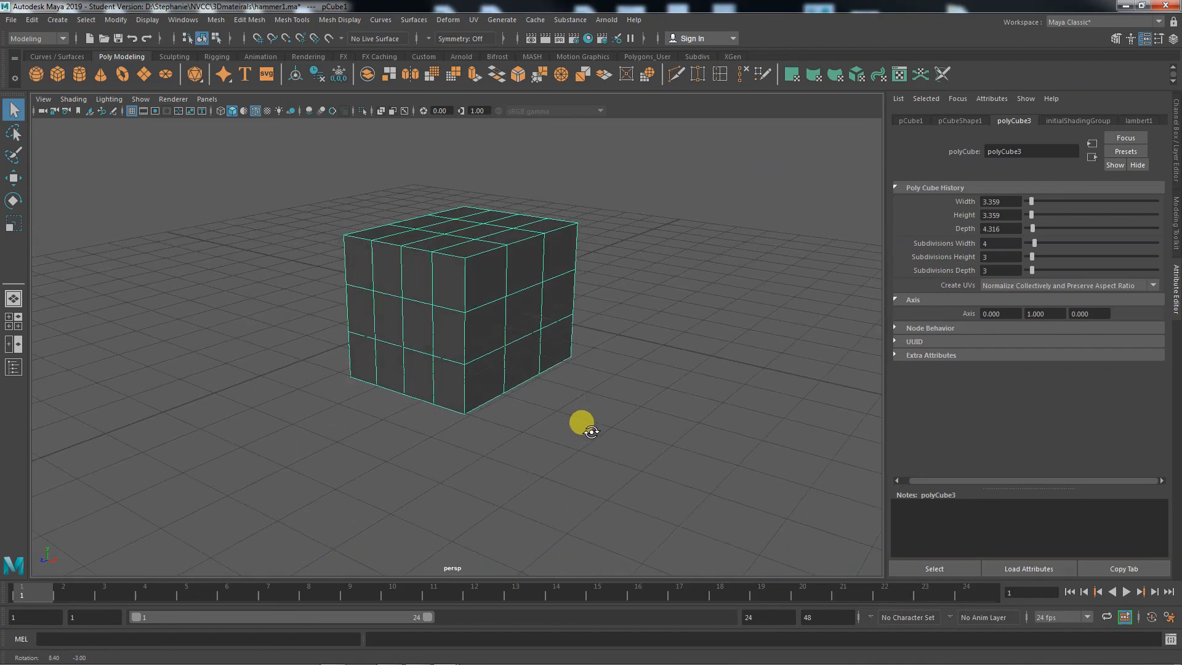